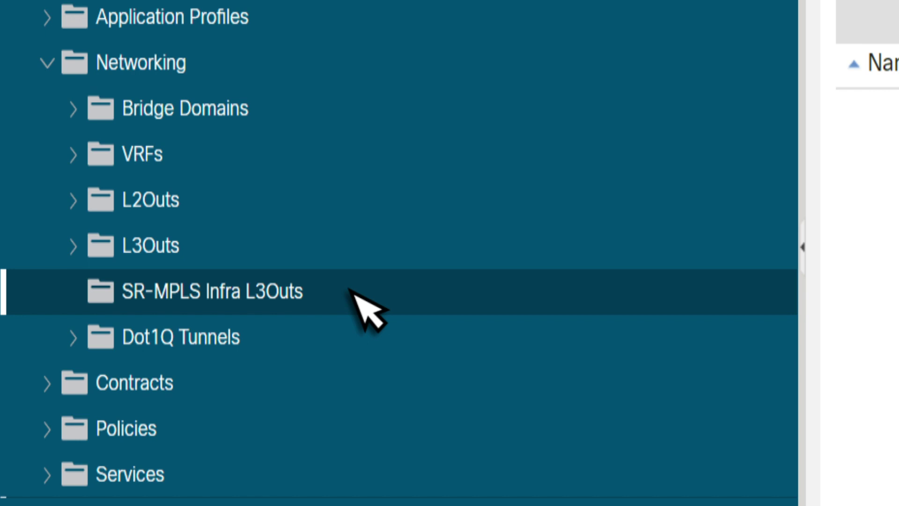
Start a new SR-MPLS Infra L3Out named SR-MPLS-Infra-L3out in pod 1 with domain L3out-domain
{"action": "left_click", "coordinate": [350, 290]}
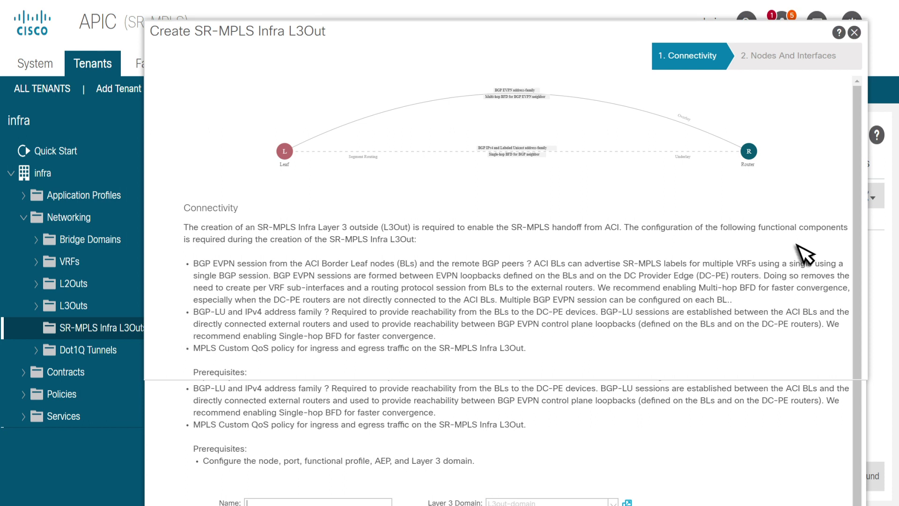
{"action": "scroll", "coordinate": [803, 267], "scroll_direction": "down", "scroll_amount": 4}
{"action": "scroll", "coordinate": [864, 246], "scroll_direction": "down", "scroll_amount": 1}
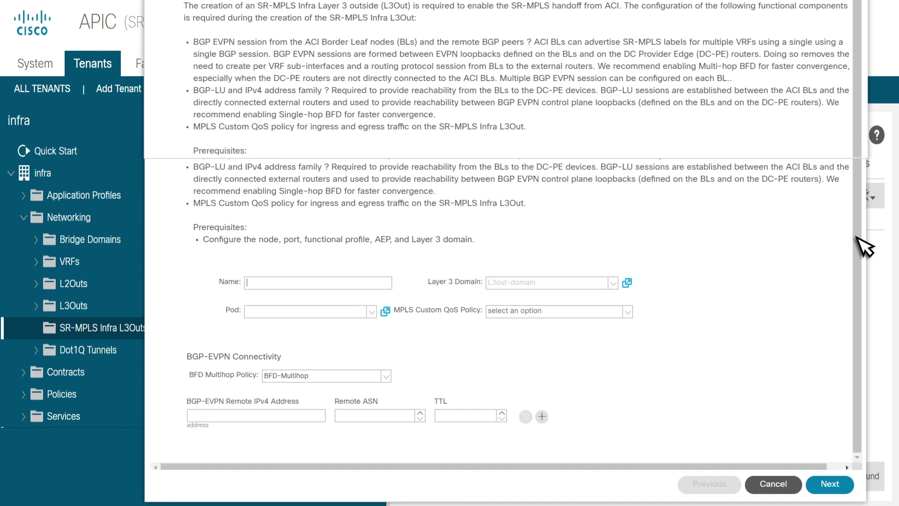
{"action": "type", "text": "SR-MPLS-Infra-L3out"}
{"action": "key", "text": "Tab"}
{"action": "type", "text": "1"}
{"action": "key", "text": "Tab"}
{"action": "type", "text": "L3out-doma"}
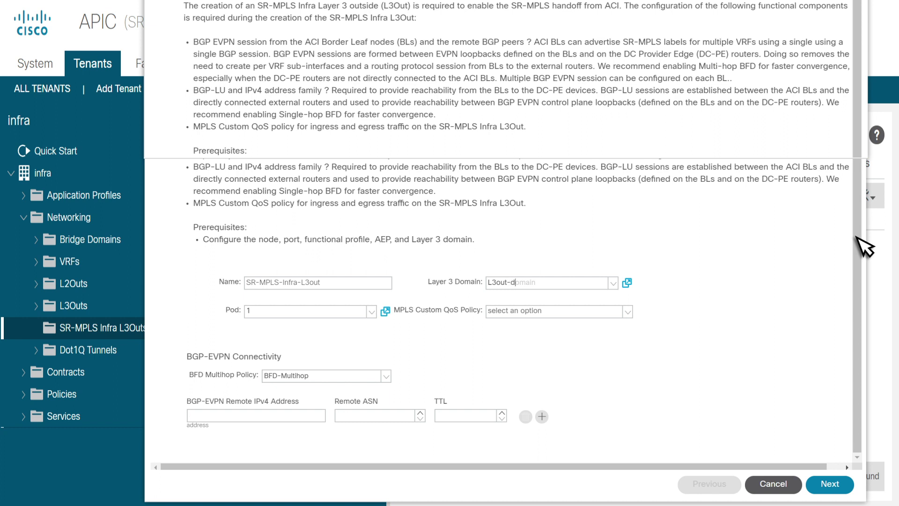
{"action": "type", "text": "in"}
Set the BGP-EVPN peer to 5.5.5.5 with remote ASN 200 and TTL 2
{"action": "key", "text": "Tab"}
{"action": "key", "text": "Tab"}
{"action": "key", "text": "Tab"}
{"action": "type", "text": "5.5.5.5"}
{"action": "key", "text": "Tab"}
{"action": "type", "text": "200"}
{"action": "key", "text": "Tab"}
{"action": "type", "text": "2"}
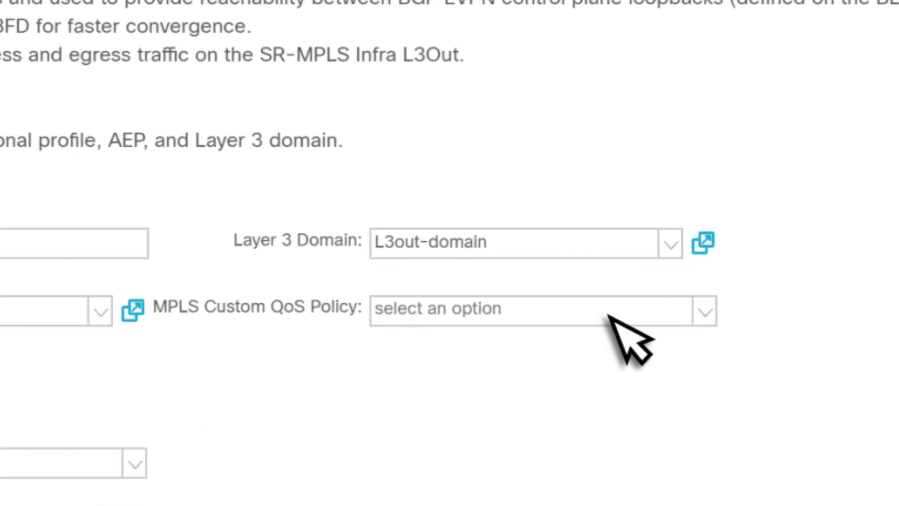
Select MPLS-QOS-Policy as the custom QoS policy and review its ingress and egress rules
{"action": "left_click", "coordinate": [609, 317]}
{"action": "type", "text": "MPLS-QOS-Policy"}
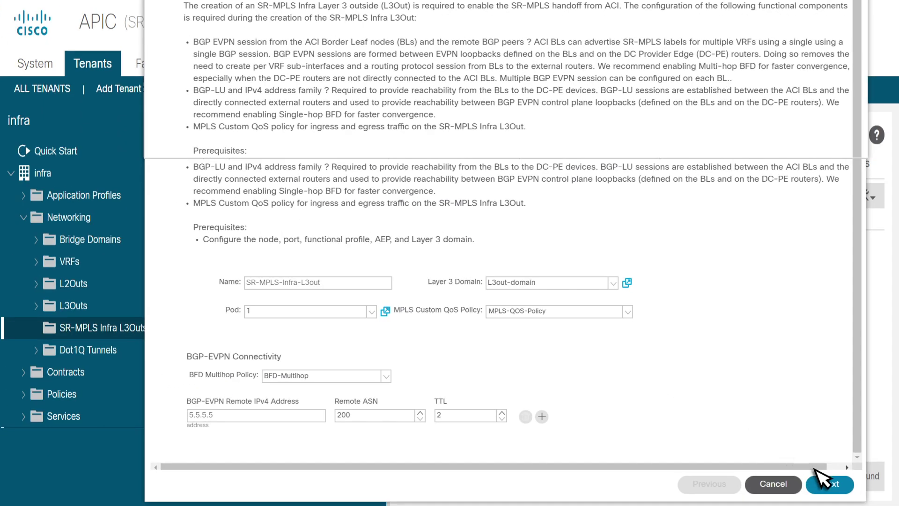
{"action": "left_click", "coordinate": [837, 486]}
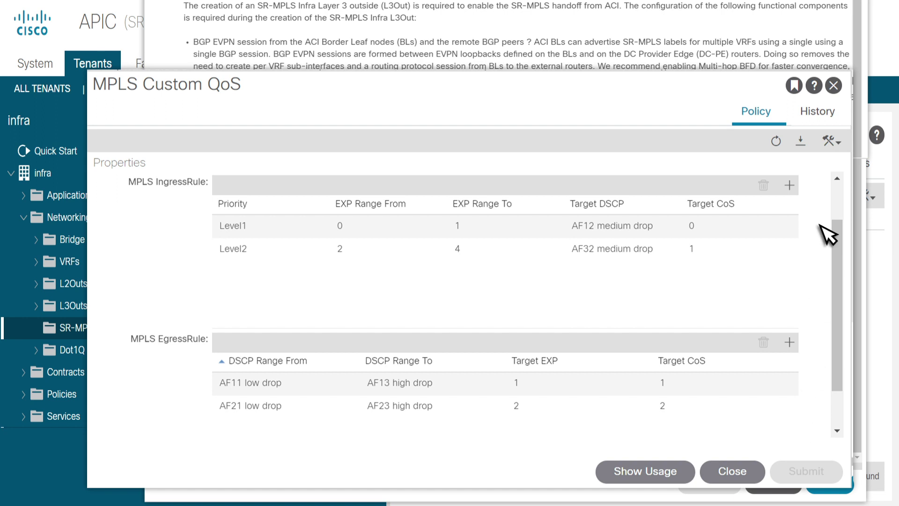
{"action": "left_click", "coordinate": [835, 86]}
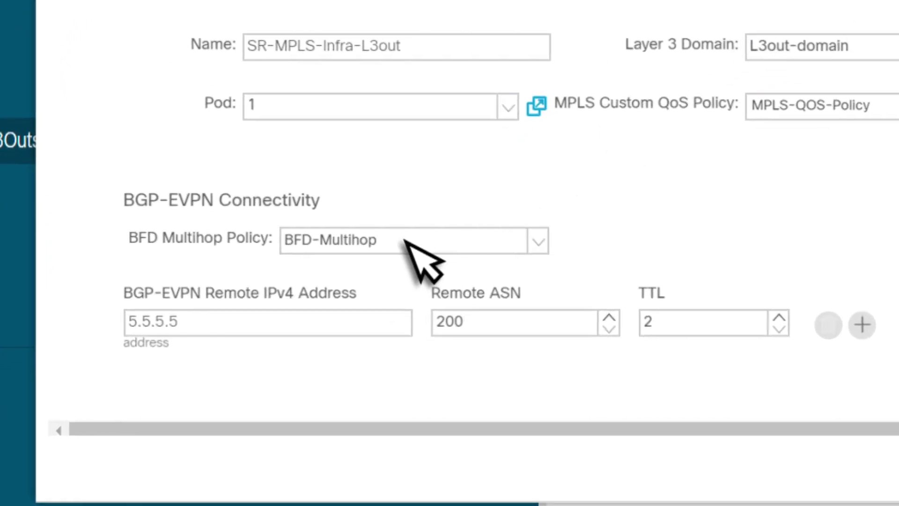
{"action": "left_click", "coordinate": [405, 241]}
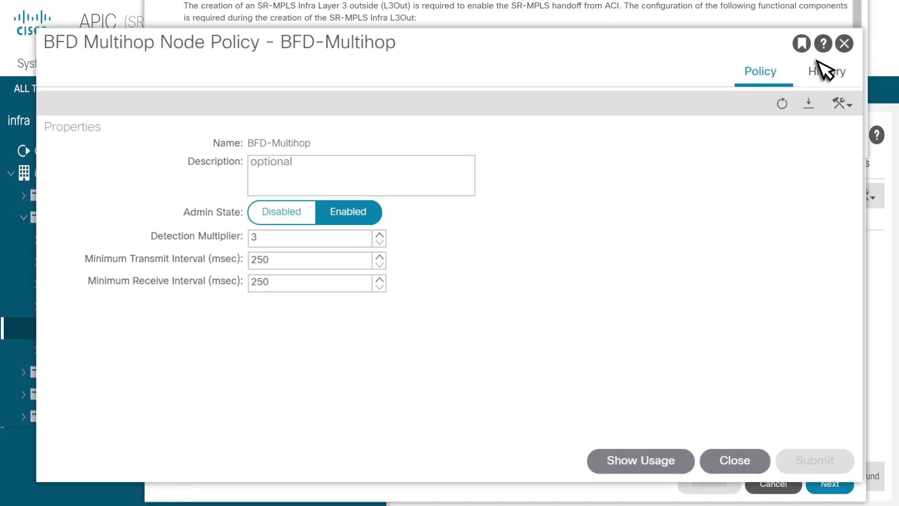
{"action": "left_click", "coordinate": [845, 44]}
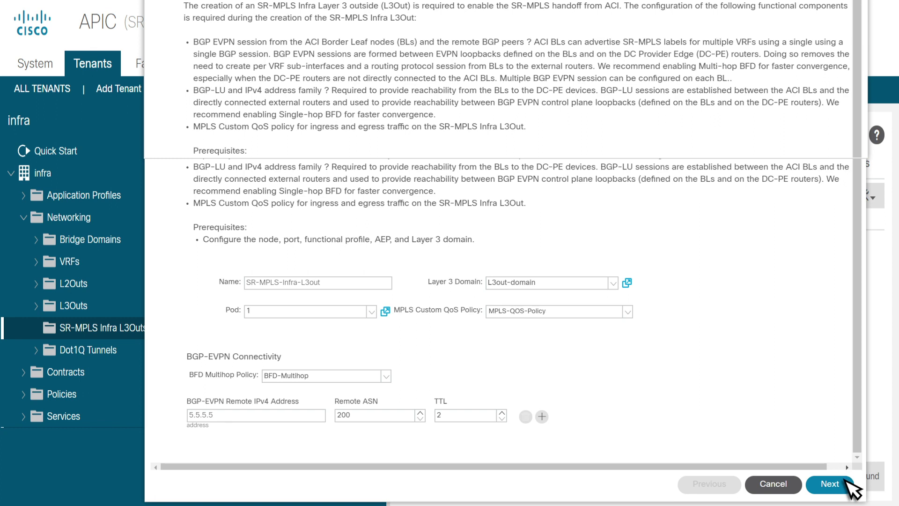
{"action": "left_click", "coordinate": [846, 483]}
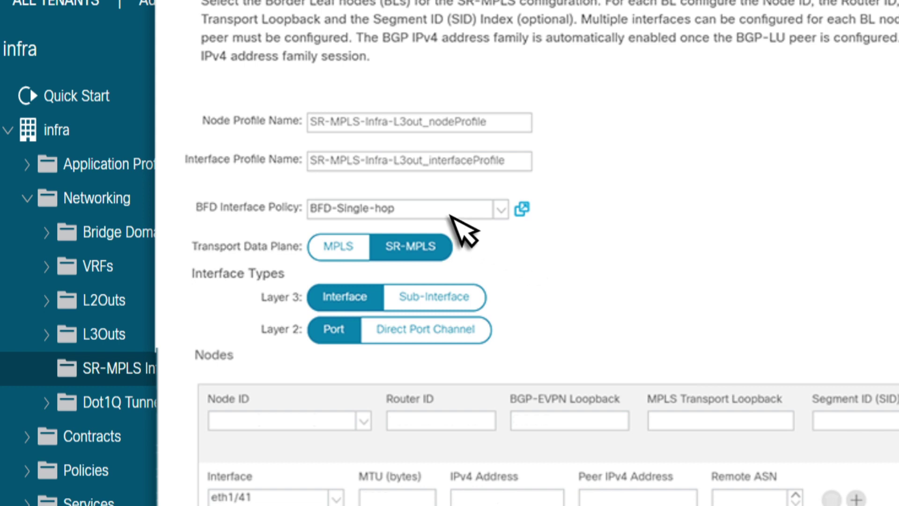
Check the BFD-Single-hop policy, then add Leaf103 with router ID 103.103.103.103, EVPN loopback 3.3.3.3, SID index 3
{"action": "left_click", "coordinate": [522, 208]}
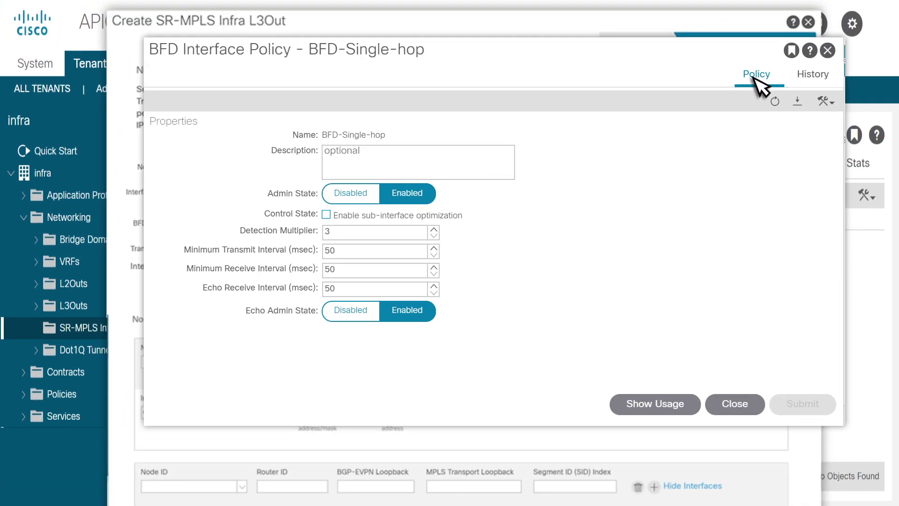
{"action": "left_click", "coordinate": [828, 51]}
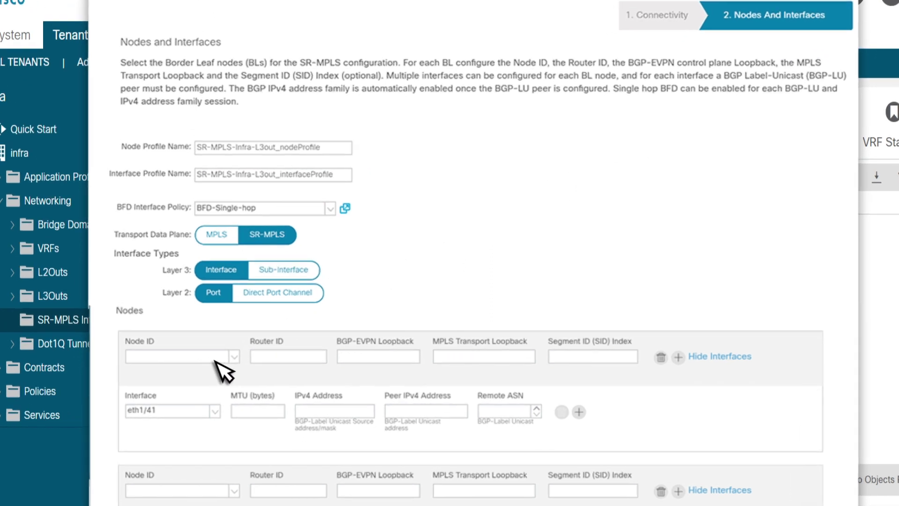
{"action": "left_click", "coordinate": [223, 365]}
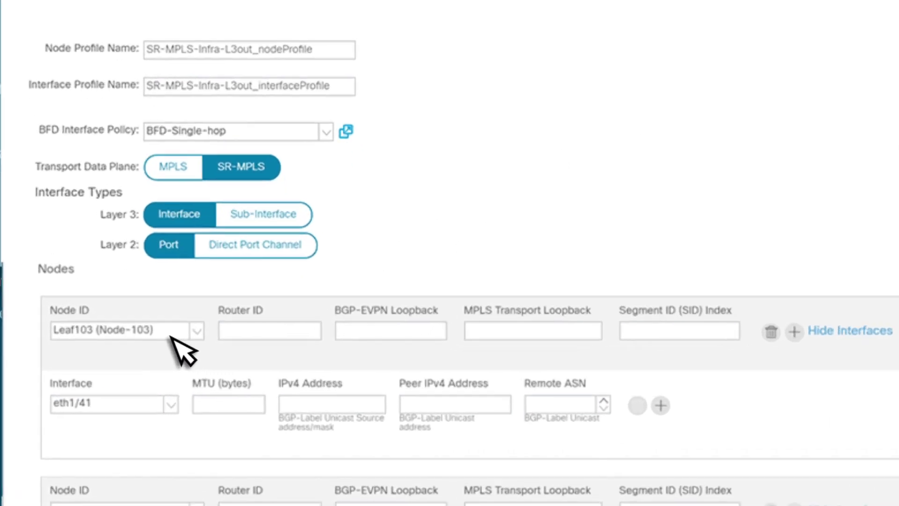
{"action": "key", "text": "Tab"}
{"action": "type", "text": "103"}
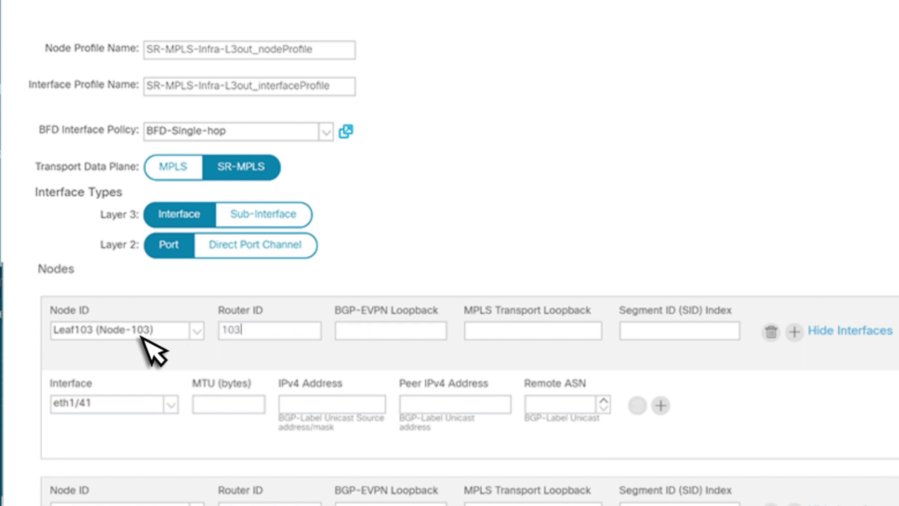
{"action": "type", "text": ".103.103.103"}
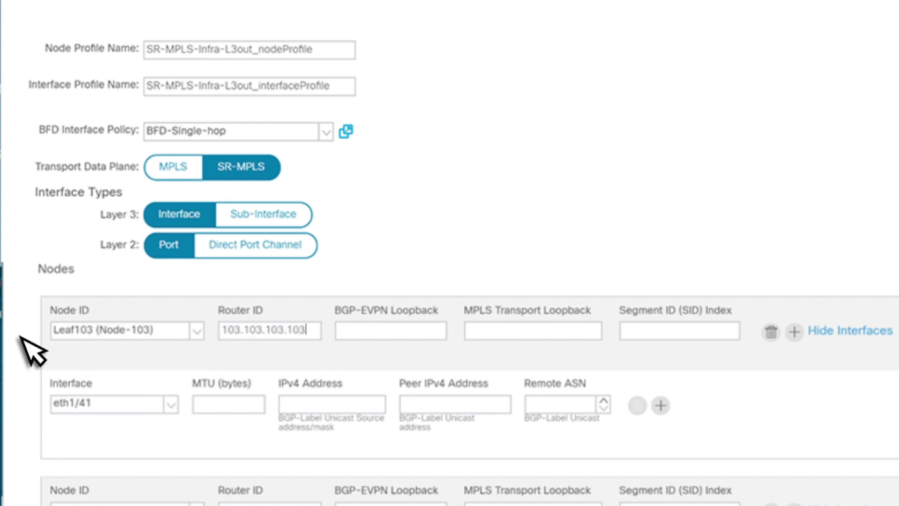
{"action": "key", "text": "Tab"}
{"action": "type", "text": "3.3.3.3"}
{"action": "key", "text": "Tab"}
{"action": "type", "text": "3.3.3.3"}
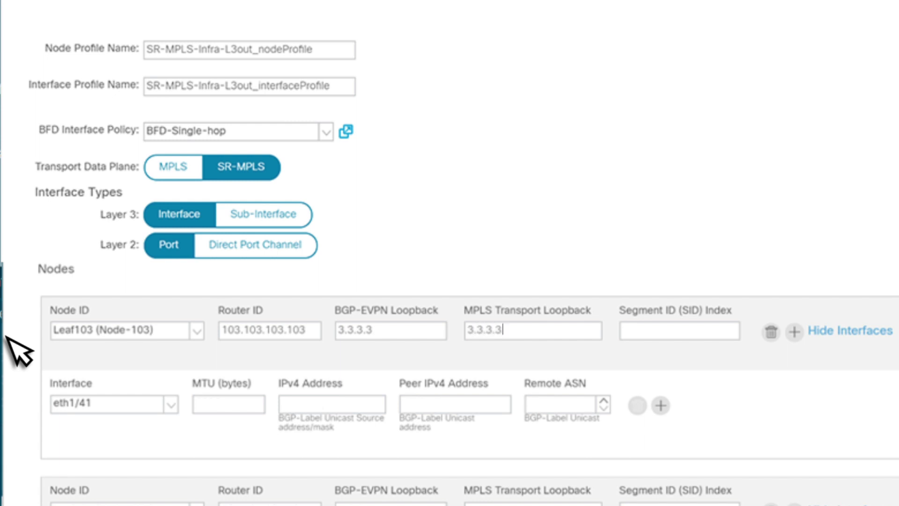
{"action": "key", "text": "Tab"}
{"action": "type", "text": "3"}
Give Leaf103's interface MTU 9000, address 35.1.1.1/24, peer 35.1.1.2 in ASN 200, and finish the L3Out
{"action": "key", "text": "Tab"}
{"action": "type", "text": "9000"}
{"action": "key", "text": "Tab"}
{"action": "type", "text": "35.1.1.1/24"}
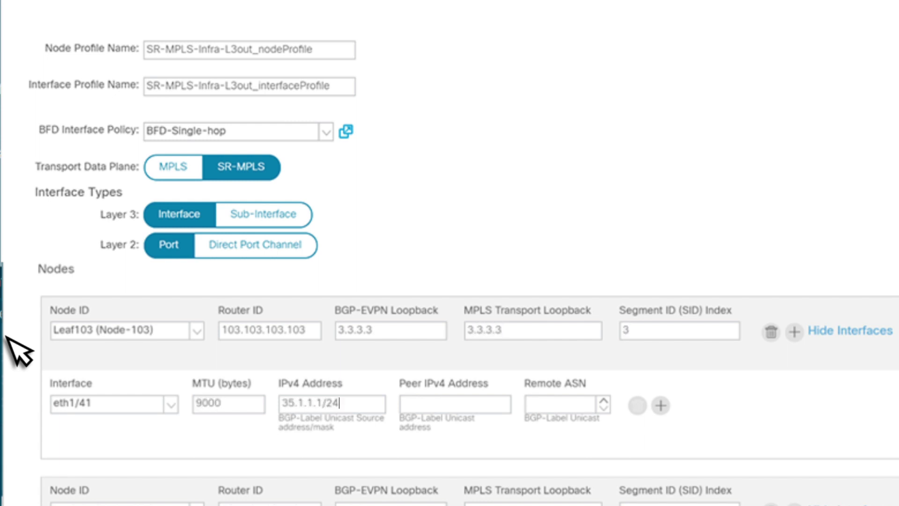
{"action": "key", "text": "Tab"}
{"action": "type", "text": "35.1.1.2"}
{"action": "key", "text": "Tab"}
{"action": "type", "text": "200"}
{"action": "scroll", "coordinate": [19, 351], "scroll_direction": "down", "scroll_amount": 5}
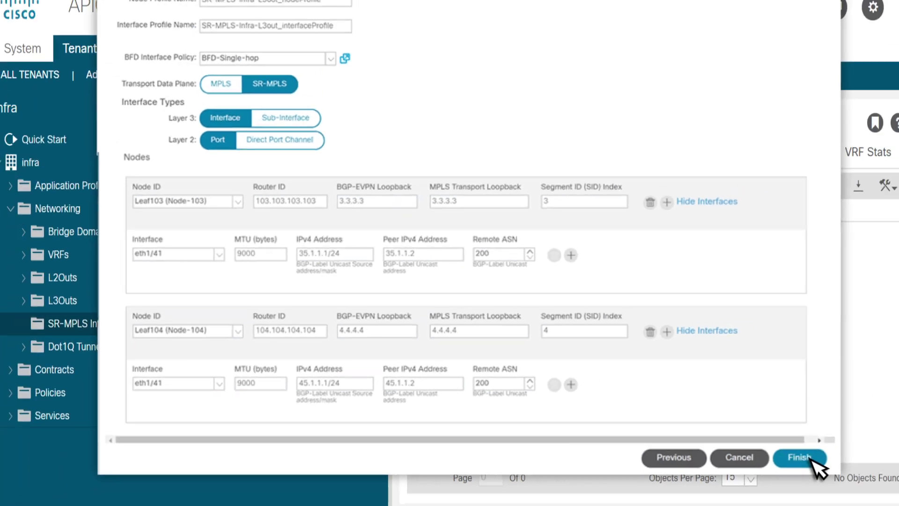
{"action": "left_click", "coordinate": [809, 457]}
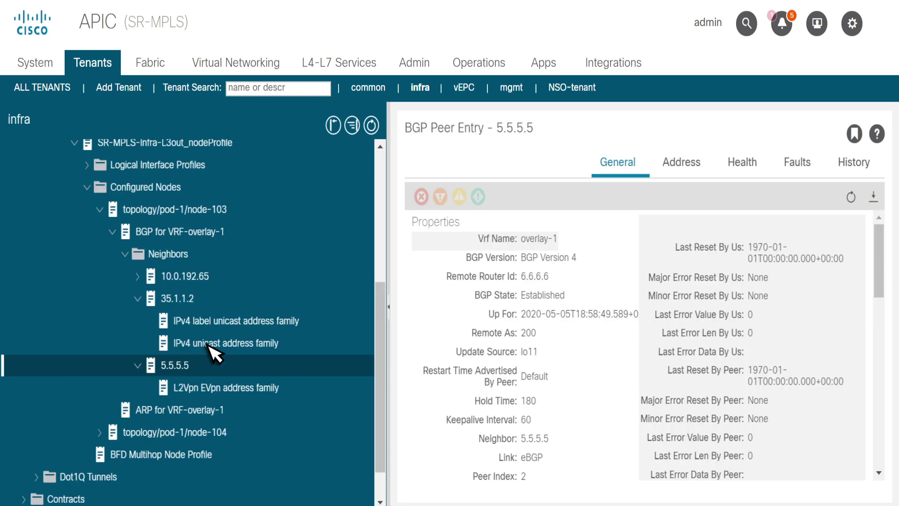
Inspect the BGP peer entry for neighbor 35.1.1.2 under the node profile
{"action": "left_click", "coordinate": [208, 299]}
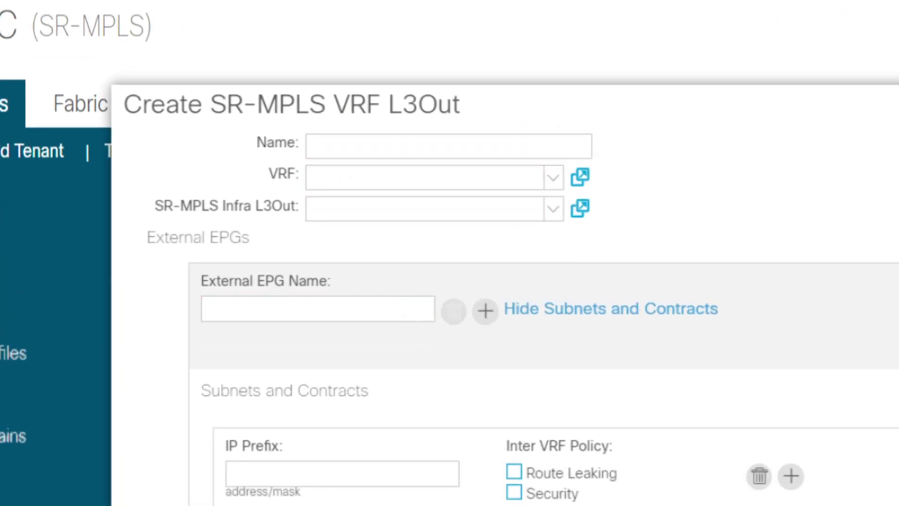
Name it SR-MPLS-VRF-vEPC-L3out on VRF and SR-MPLS-Infra-L3out, with route maps export-SR-MPLS and import-sr-mpls
{"action": "type", "text": "SR-MPL"}
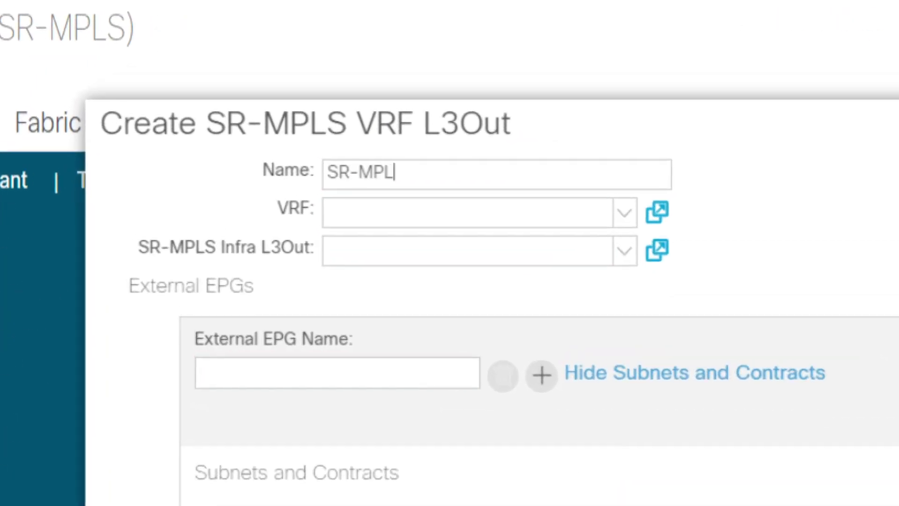
{"action": "type", "text": "S-VRF-vEPC-L"}
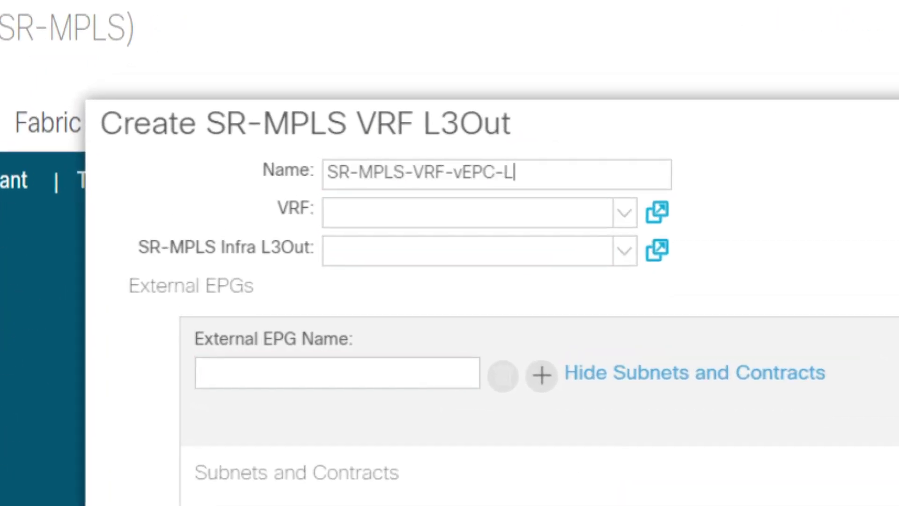
{"action": "type", "text": "3out"}
{"action": "key", "text": "Tab"}
{"action": "type", "text": "VRF"}
{"action": "key", "text": "Tab"}
{"action": "type", "text": "SR"}
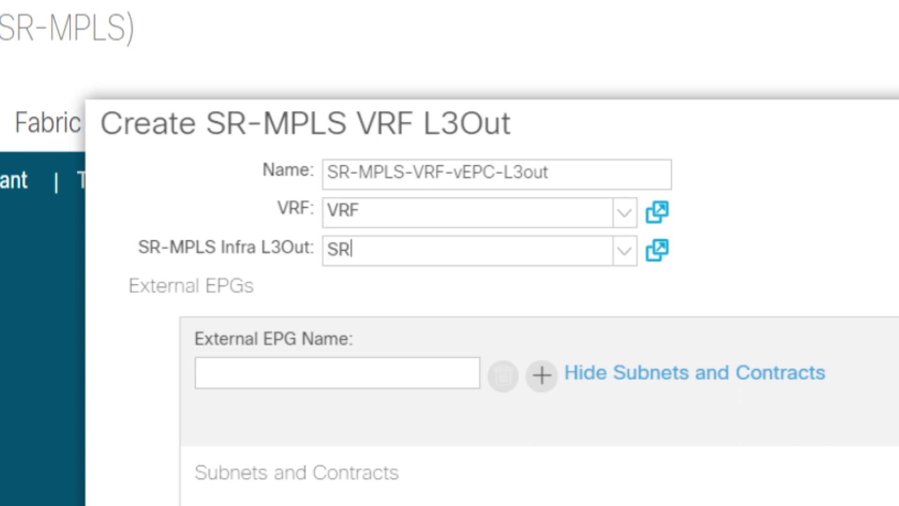
{"action": "type", "text": "-MPLS-Infra-"}
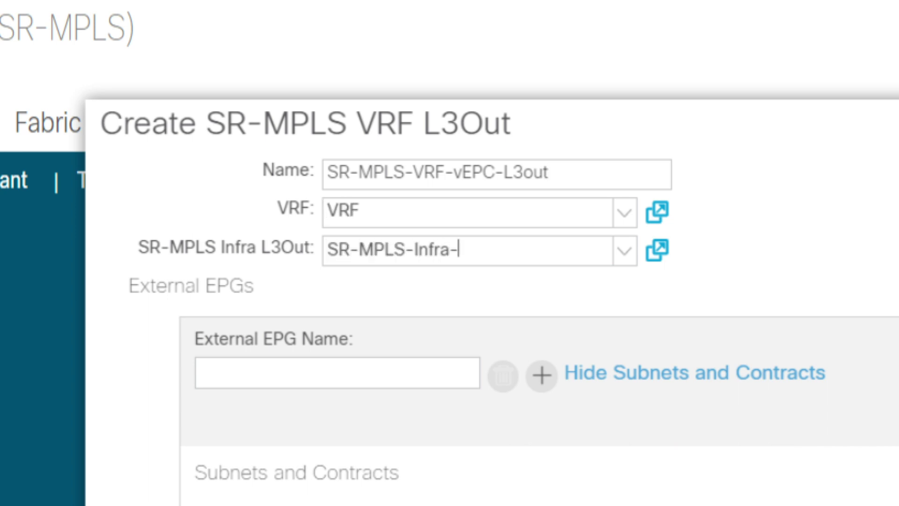
{"action": "type", "text": "L3out"}
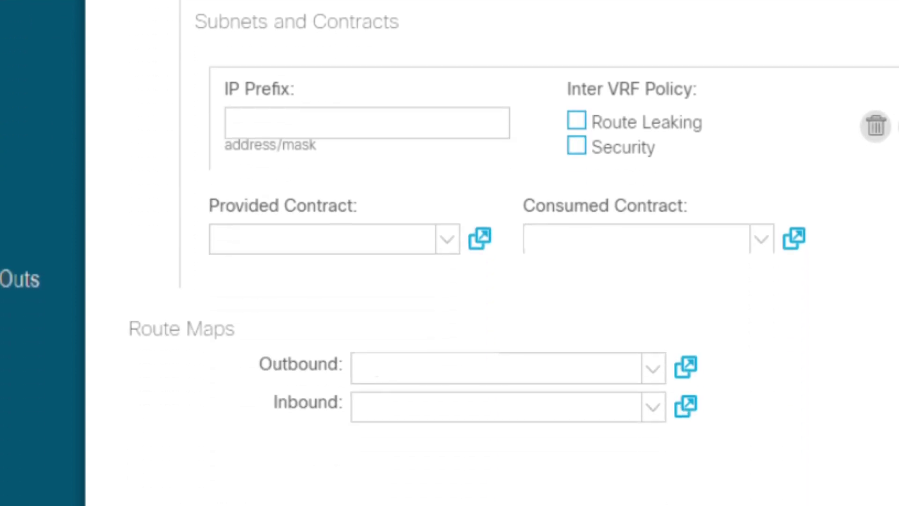
{"action": "left_click", "coordinate": [356, 367]}
{"action": "type", "text": "export-SR"}
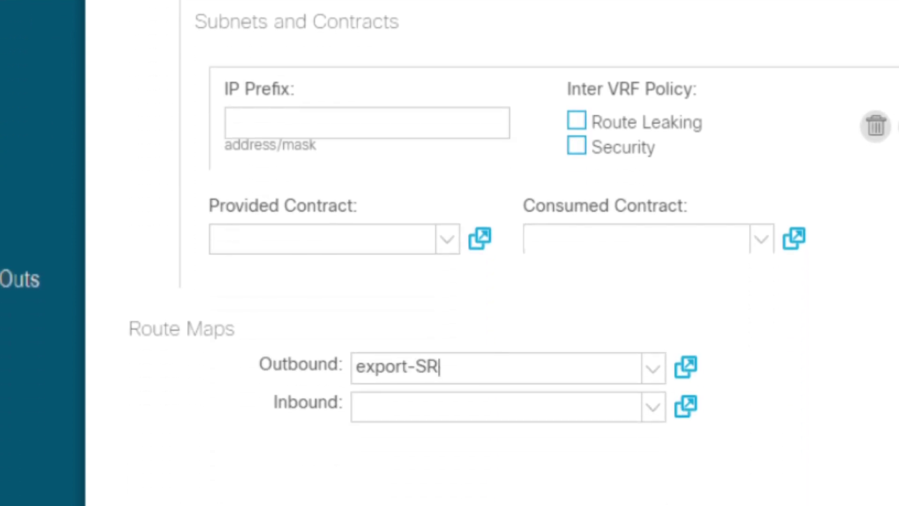
{"action": "type", "text": "-MPLS"}
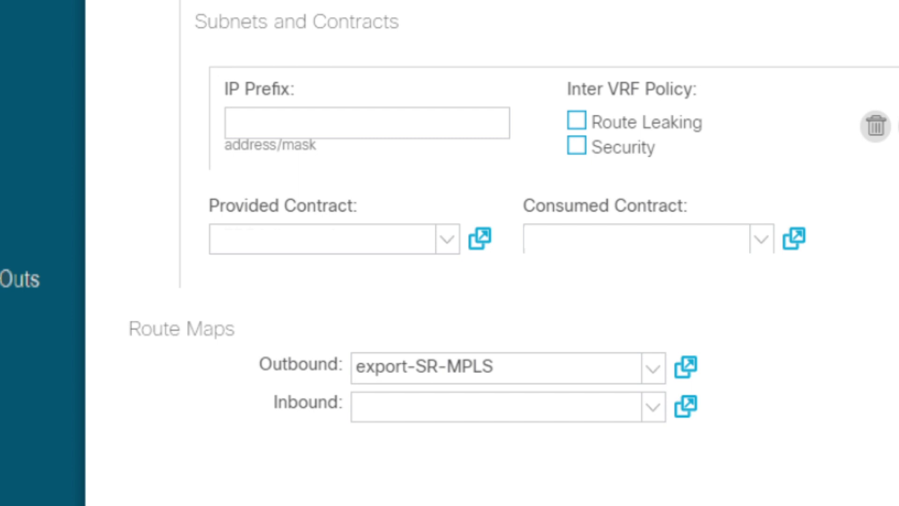
{"action": "left_click", "coordinate": [365, 407]}
{"action": "type", "text": "import-sr-"}
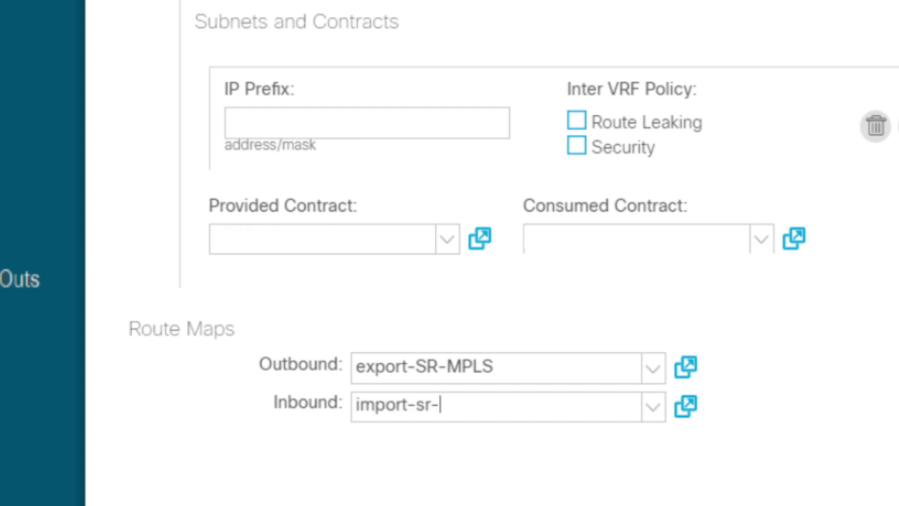
{"action": "type", "text": "mpls"}
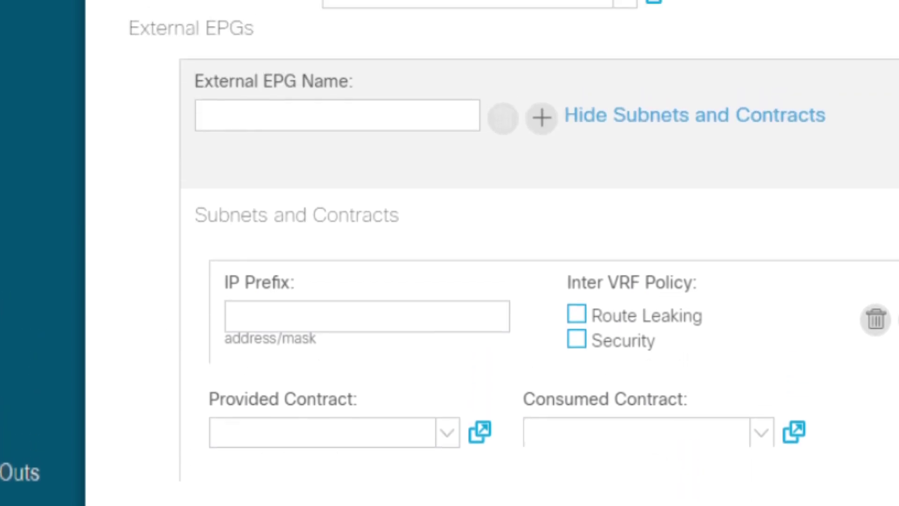
Add External-EPG with prefix 0.0.0.0/0, providing and consuming contract vEPC/all-permit
{"action": "left_click", "coordinate": [200, 115]}
{"action": "type", "text": "External-EPG"}
{"action": "left_click", "coordinate": [230, 317]}
{"action": "type", "text": "0."}
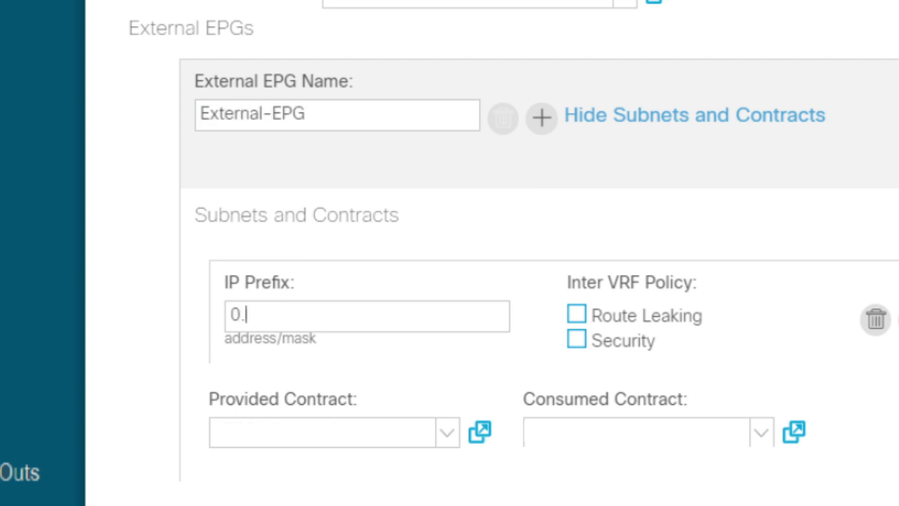
{"action": "type", "text": "0.0.0/0"}
{"action": "left_click", "coordinate": [215, 431]}
{"action": "type", "text": "vEP"}
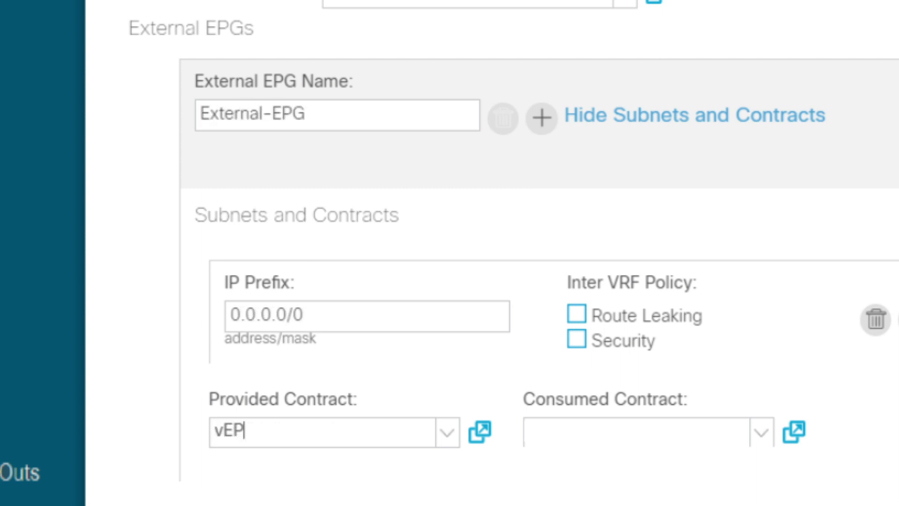
{"action": "type", "text": "C/all-permit"}
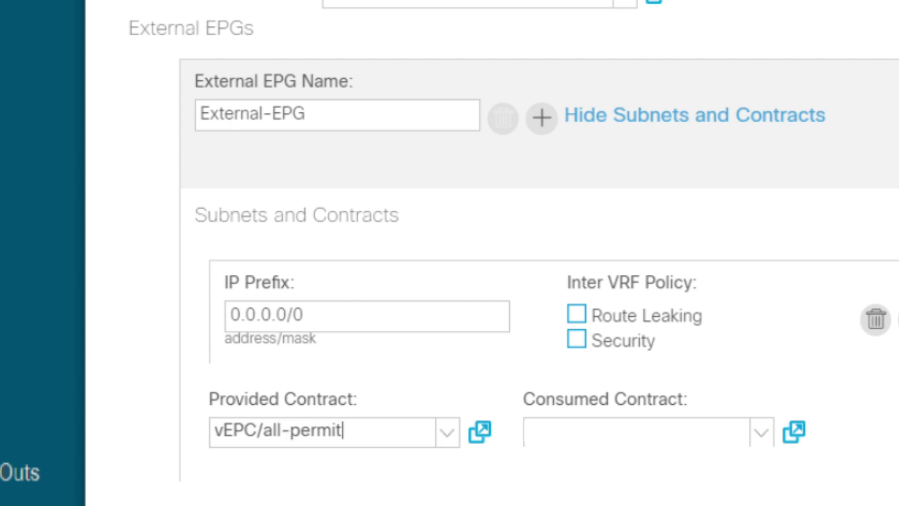
{"action": "left_click", "coordinate": [529, 432]}
{"action": "type", "text": "vEPC/all-permit"}
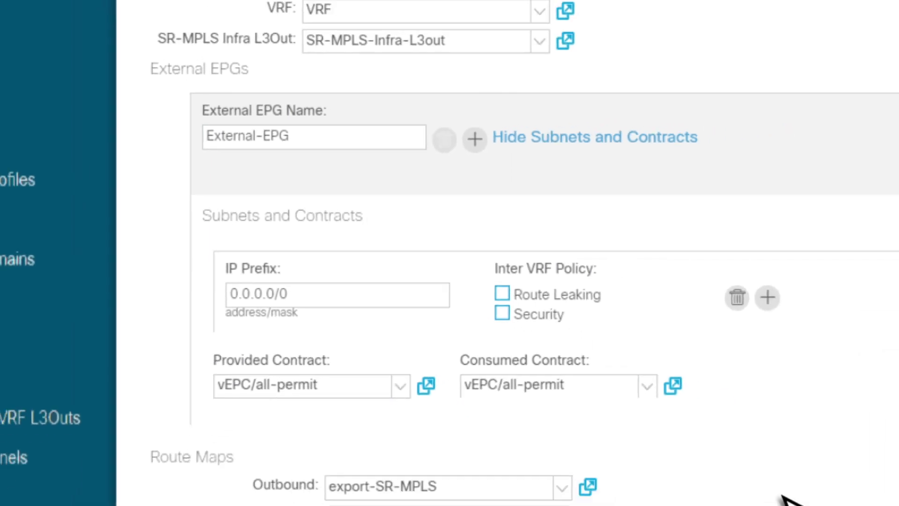
{"action": "left_click", "coordinate": [686, 474]}
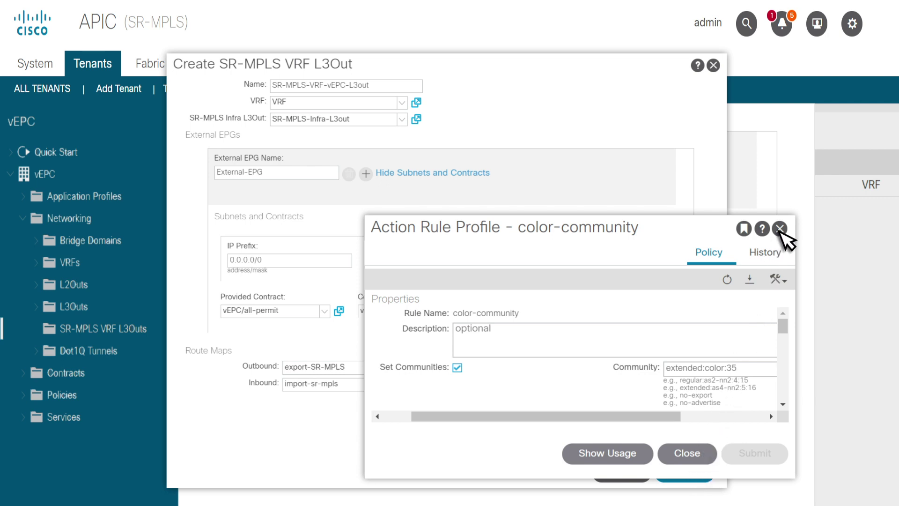
Close the color-community action rule profile after reviewing its extended:color:35 setting
{"action": "left_click", "coordinate": [780, 229]}
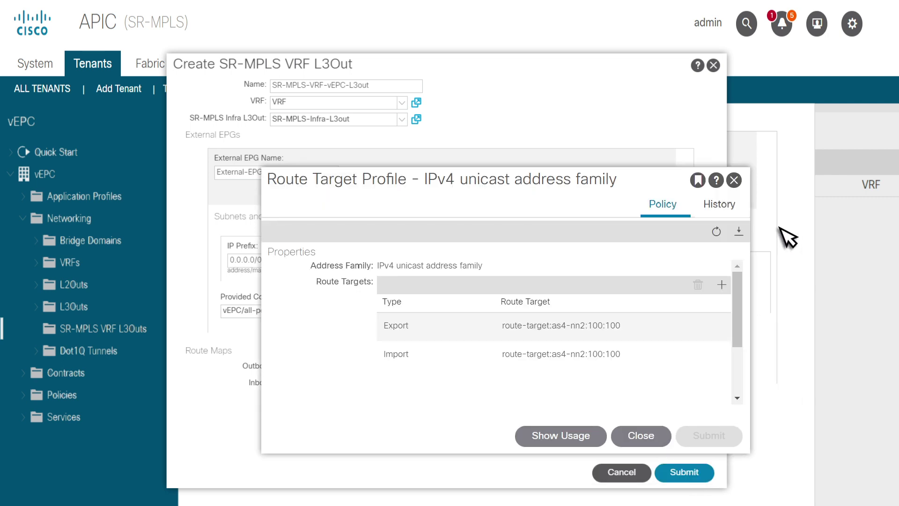